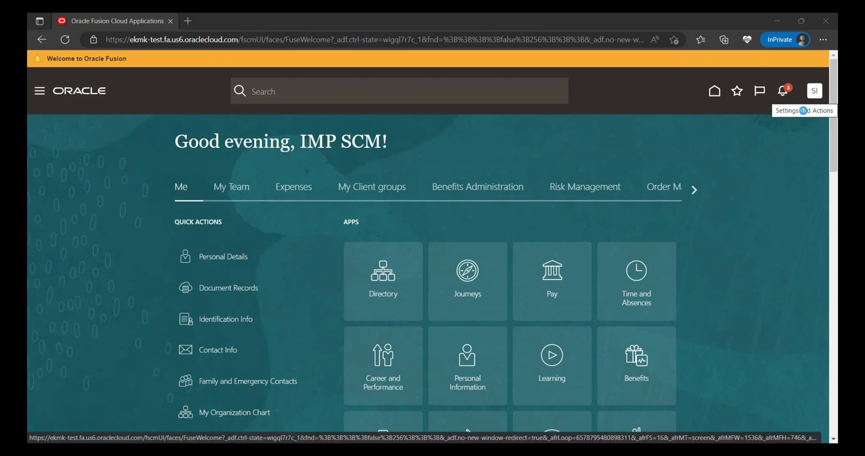
# Open the Settings and Actions menu from the user initials button on the home page
pyautogui.click(816, 97)
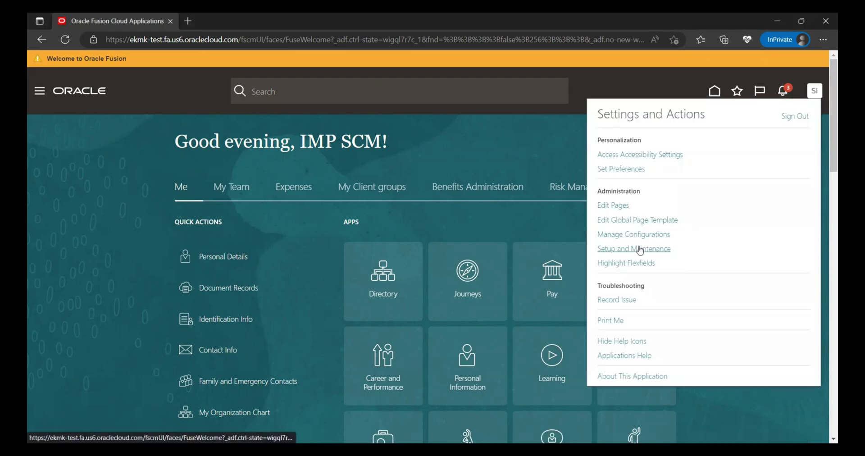
# In Setup and Maintenance, select the Procurement offering and open its feature opt-in page
pyautogui.click(640, 250)
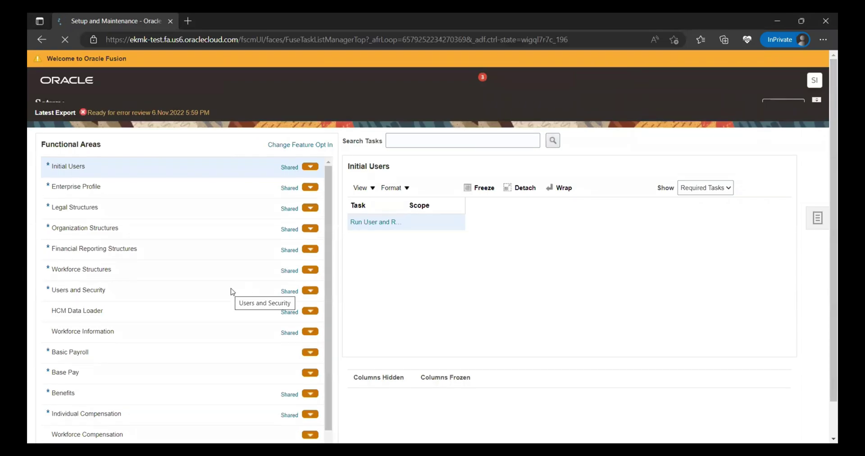
pyautogui.moveTo(233, 154); pyautogui.dragTo(245, 224)
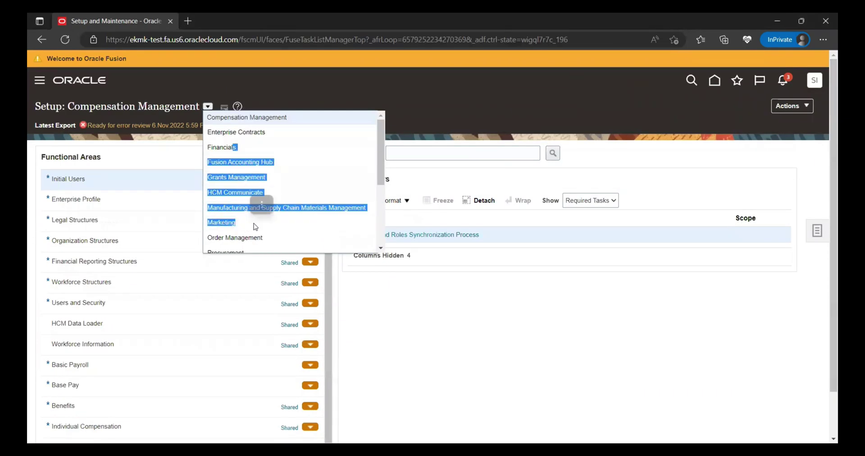
pyautogui.scroll(-1, 257, 224)
pyautogui.click(230, 210)
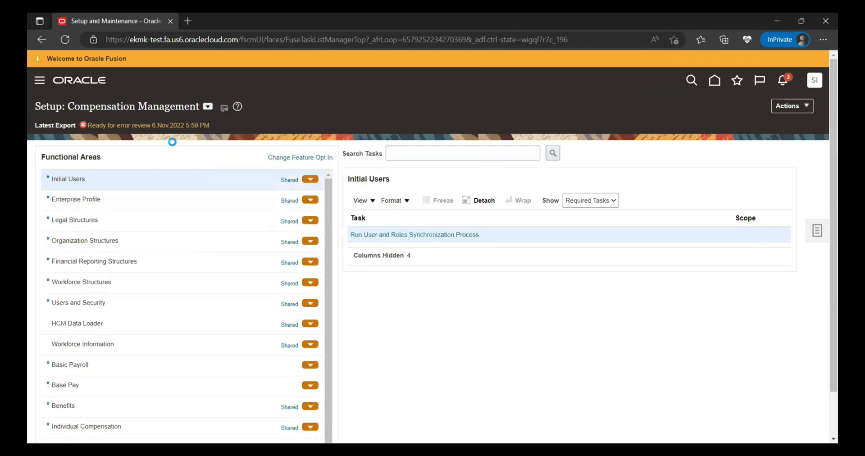
pyautogui.click(293, 158)
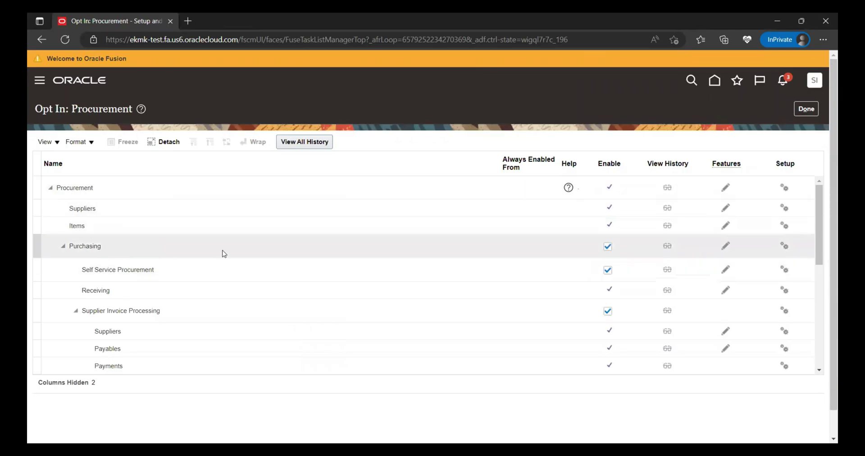
# Confirm Capture Supplier Discounts on Purchase Order Lines is enabled for Purchasing
pyautogui.click(725, 247)
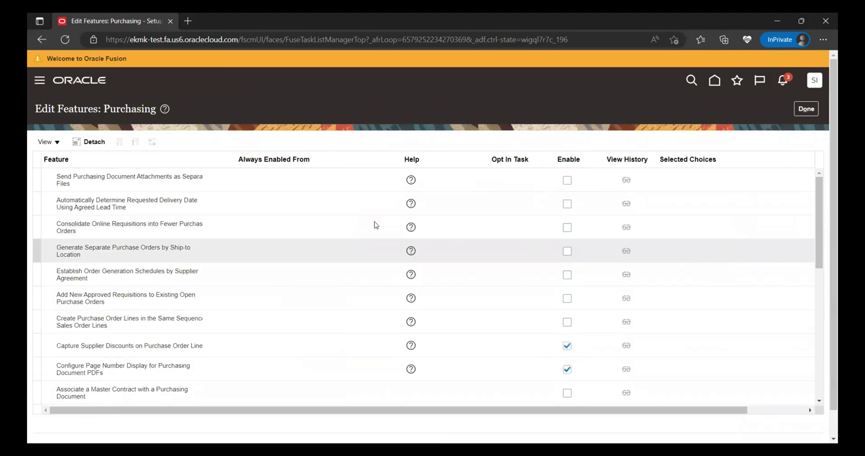
pyautogui.scroll(-2, 260, 262)
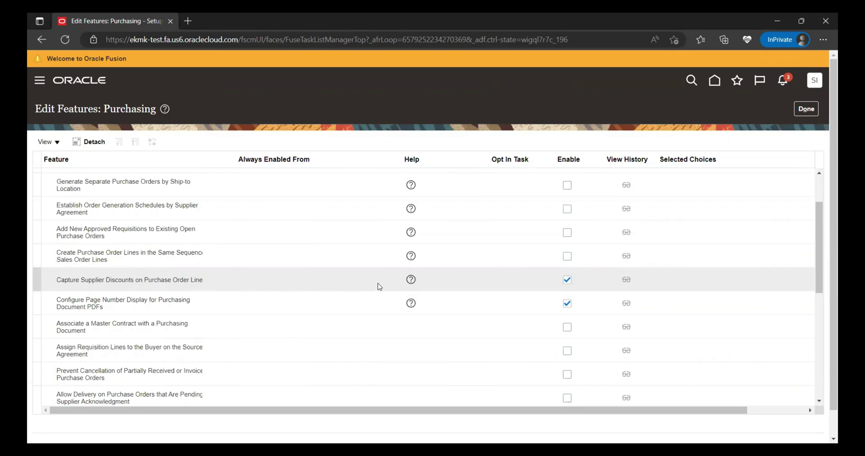
pyautogui.click(807, 108)
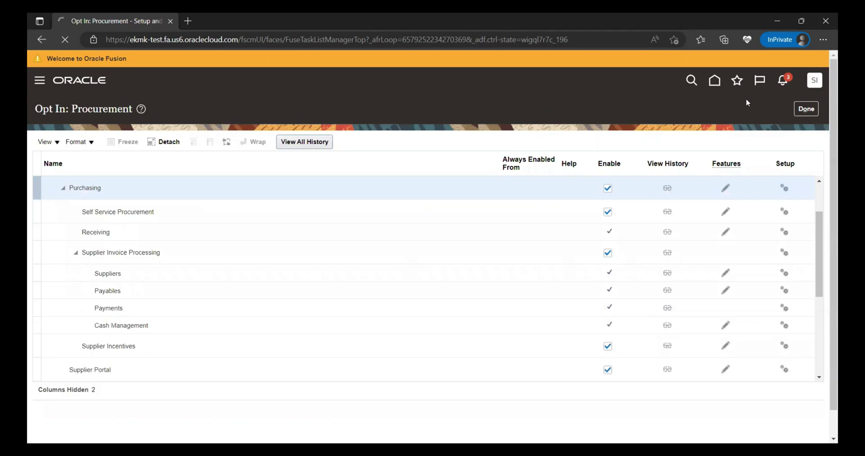
# Return home and open the Purchase Orders work area under the Procurement group
pyautogui.click(811, 110)
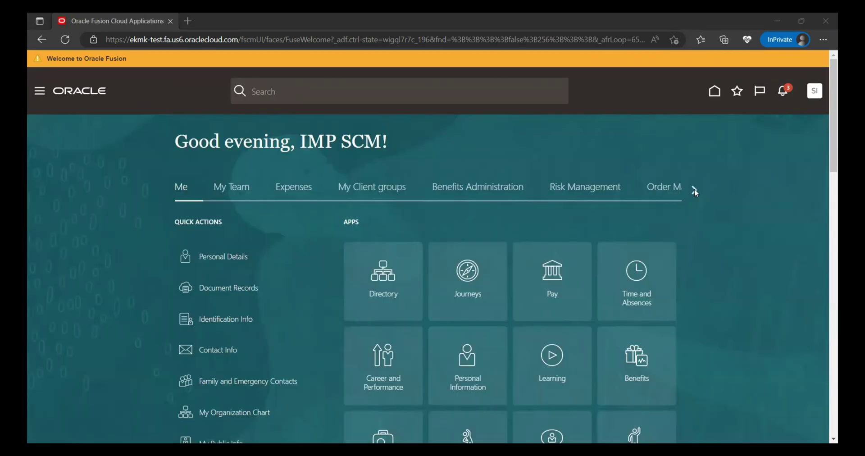
pyautogui.click(693, 189)
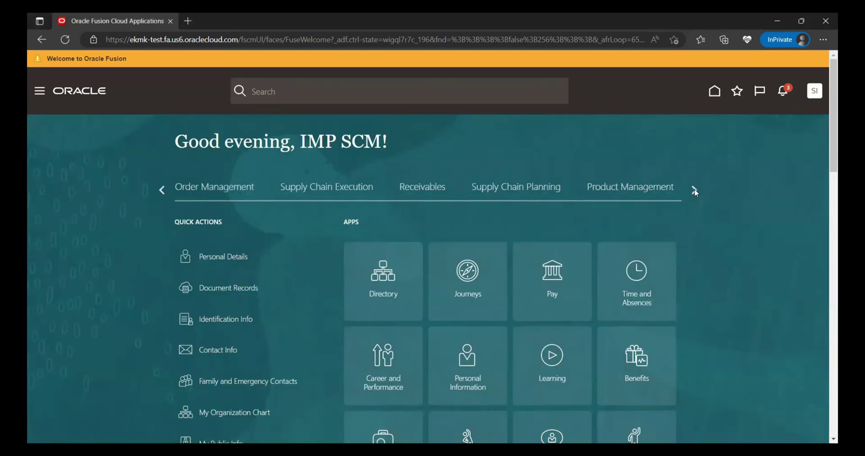
pyautogui.click(693, 189)
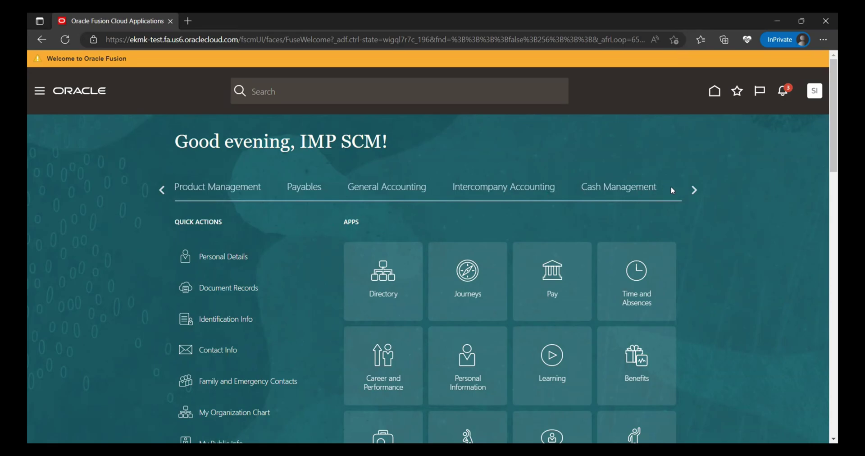
pyautogui.click(695, 190)
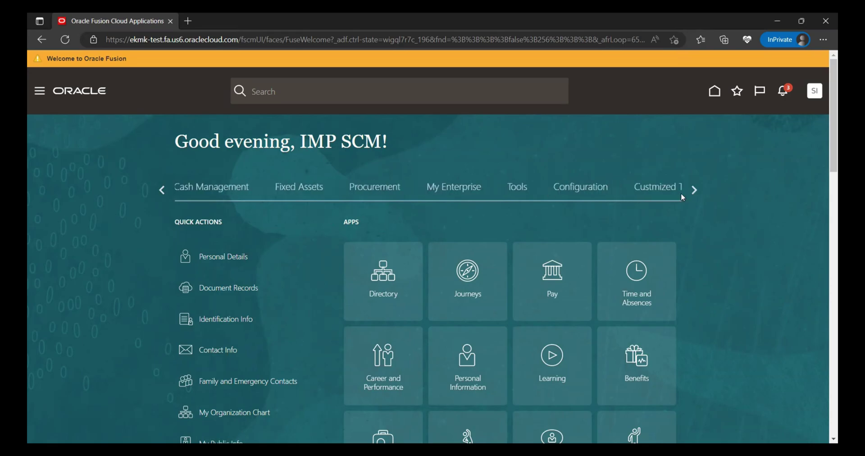
pyautogui.click(372, 189)
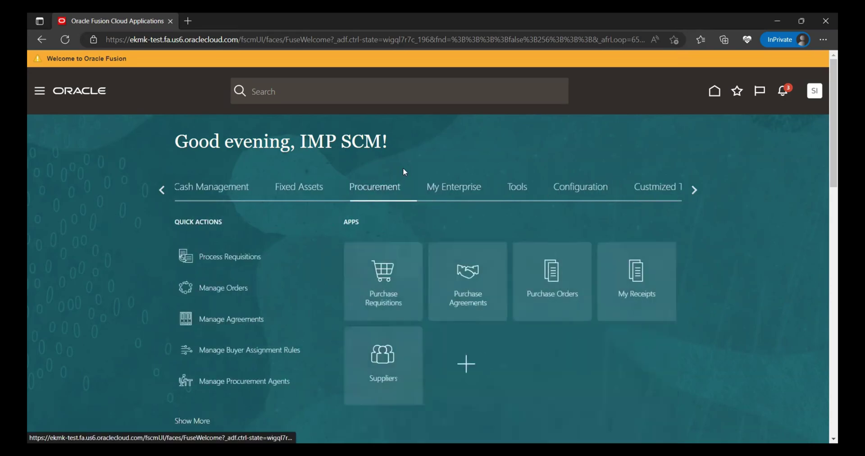
pyautogui.click(550, 185)
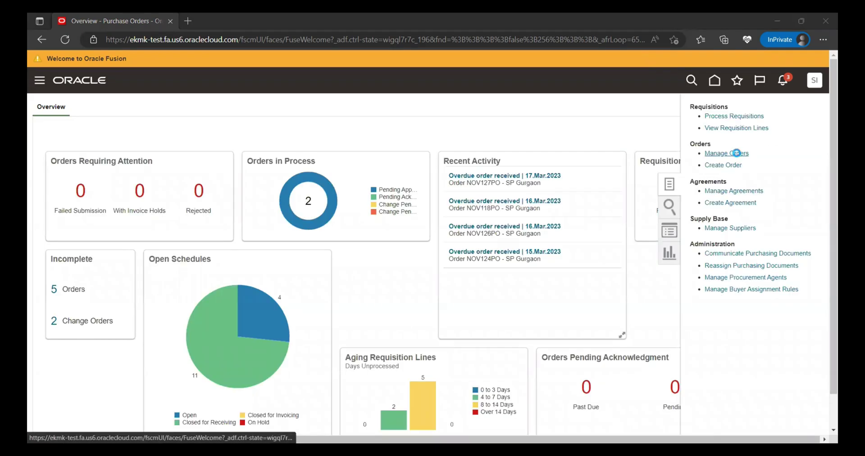
# Search Manage Orders for purchase order NOV129PO and open it for editing
pyautogui.click(736, 153)
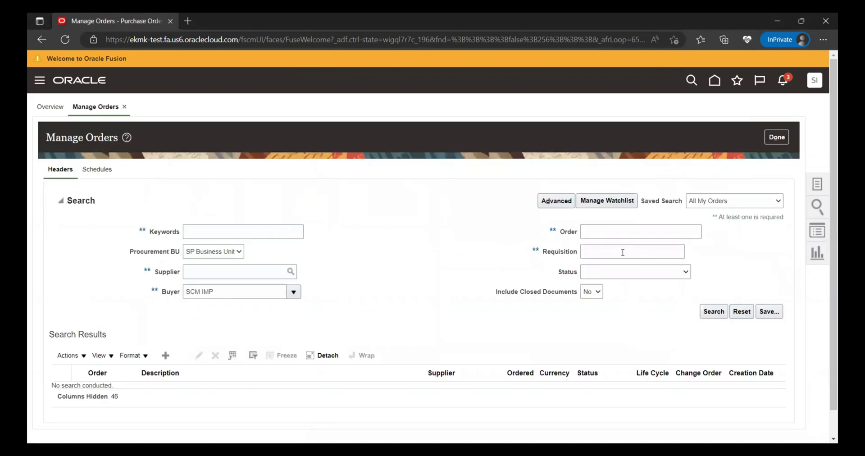
pyautogui.click(643, 231)
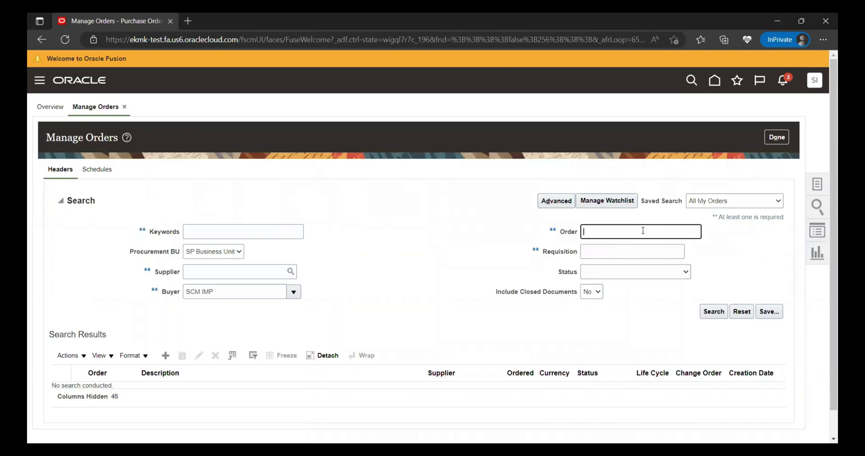
pyautogui.write('ALL PURCHASE ORDER LINES')
pyautogui.press('BackSpace')
pyautogui.press('BackSpace')
pyautogui.press('BackSpace')
pyautogui.press('BackSpace')
pyautogui.press('BackSpace')
pyautogui.press('BackSpace')
pyautogui.press('BackSpace')
pyautogui.press('BackSpace')
pyautogui.press('BackSpace')
pyautogui.press('BackSpace')
pyautogui.press('BackSpace')
pyautogui.press('BackSpace')
pyautogui.press('BackSpace')
pyautogui.press('BackSpace')
pyautogui.press('BackSpace')
pyautogui.press('BackSpace')
pyautogui.press('BackSpace')
pyautogui.press('BackSpace')
pyautogui.press('BackSpace')
pyautogui.press('BackSpace')
pyautogui.click(714, 311)
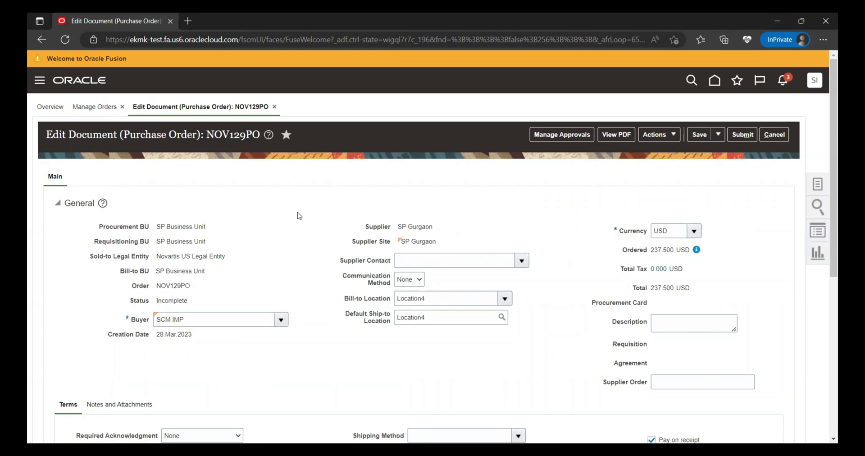
# Choose Apply Discount from the purchase order's Actions menu
pyautogui.click(672, 139)
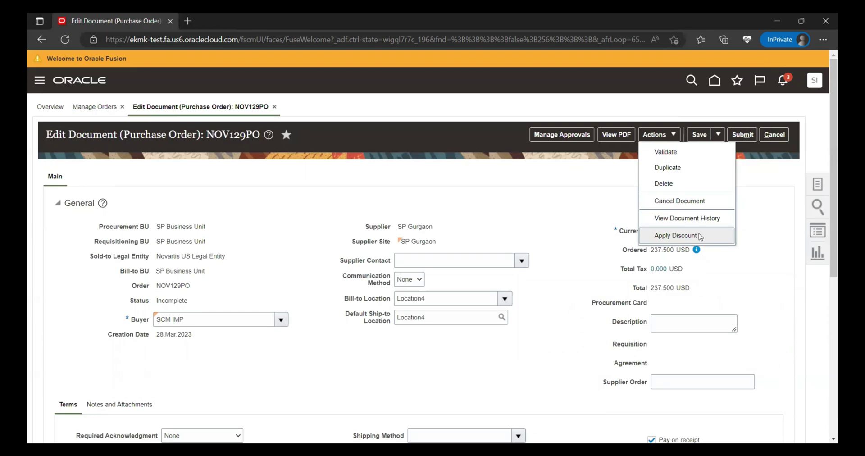
pyautogui.click(676, 235)
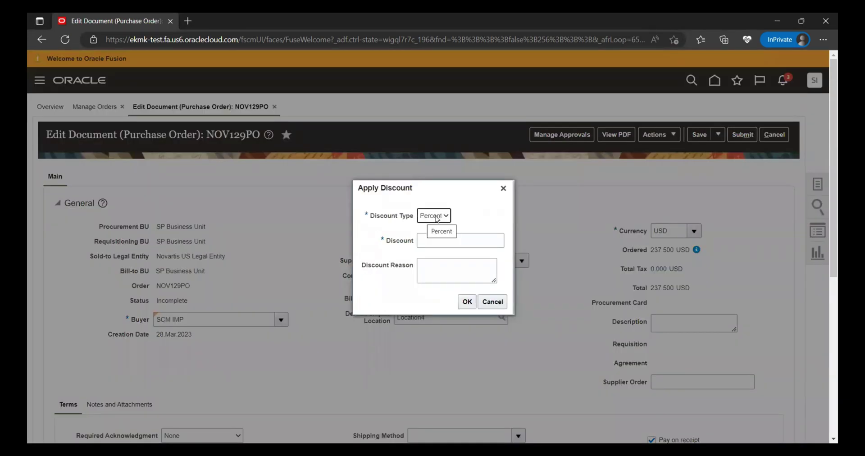
# Submit a Percent discount of 10 with reason 'negotiate' on NOV129PO
pyautogui.click(442, 218)
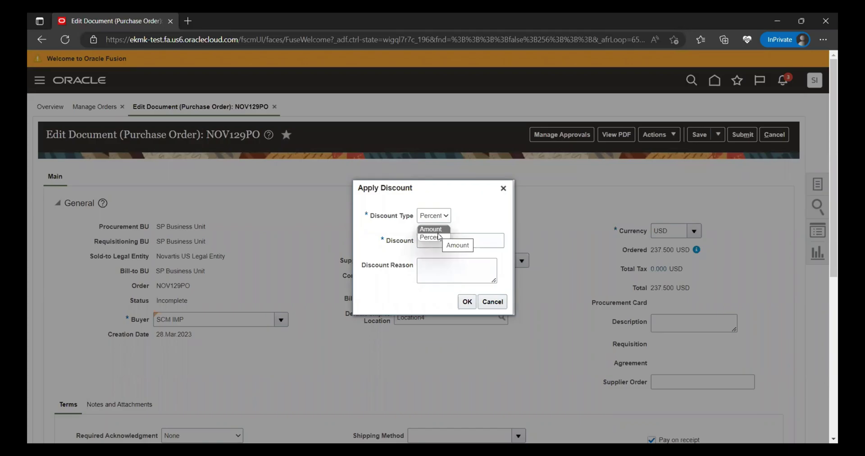
pyautogui.click(439, 238)
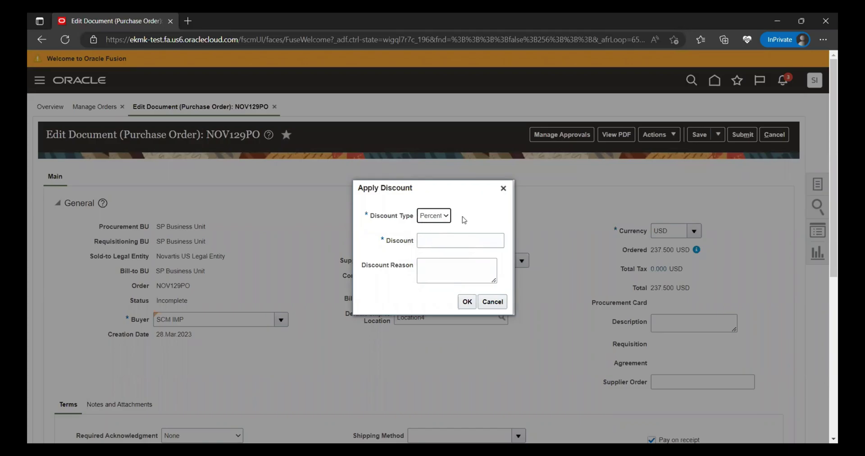
pyautogui.click(459, 241)
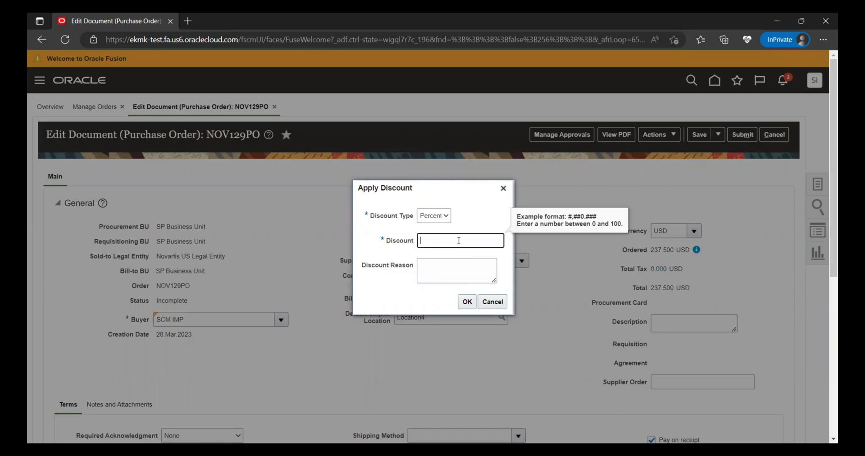
pyautogui.write('10')
pyautogui.click(457, 265)
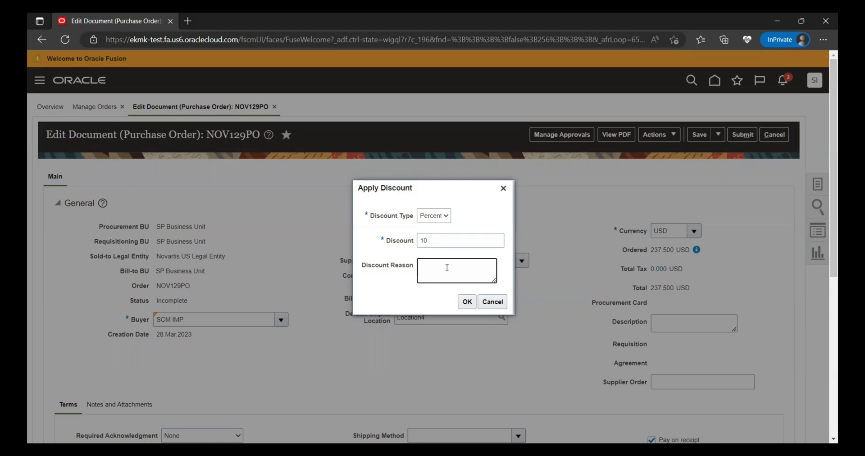
pyautogui.write('negotiated')
pyautogui.click(467, 302)
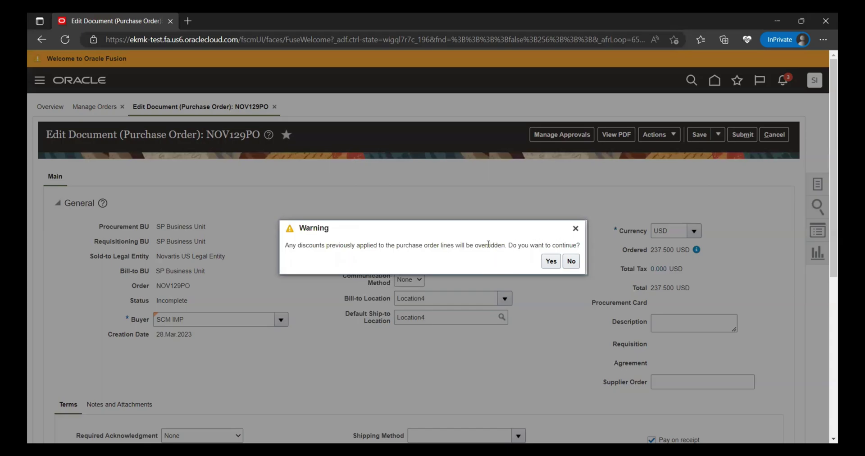
# Accept the line-discount override and check the ordered total drops from 250.000 to 225.000 USD
pyautogui.click(553, 262)
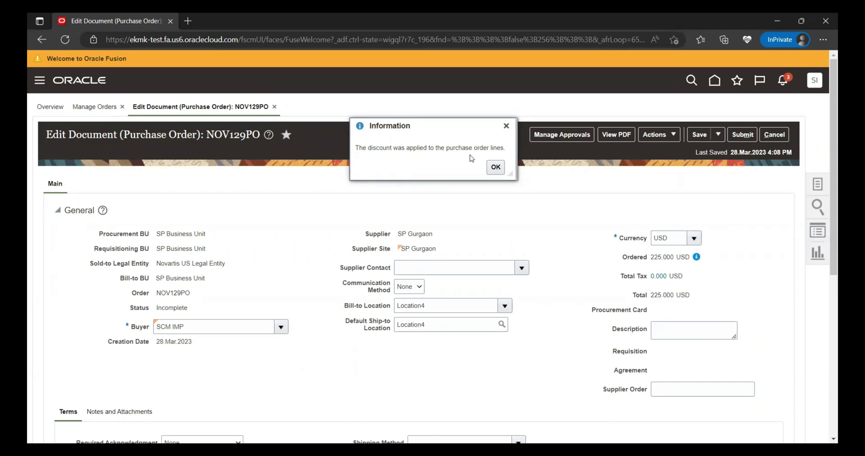
pyautogui.click(496, 167)
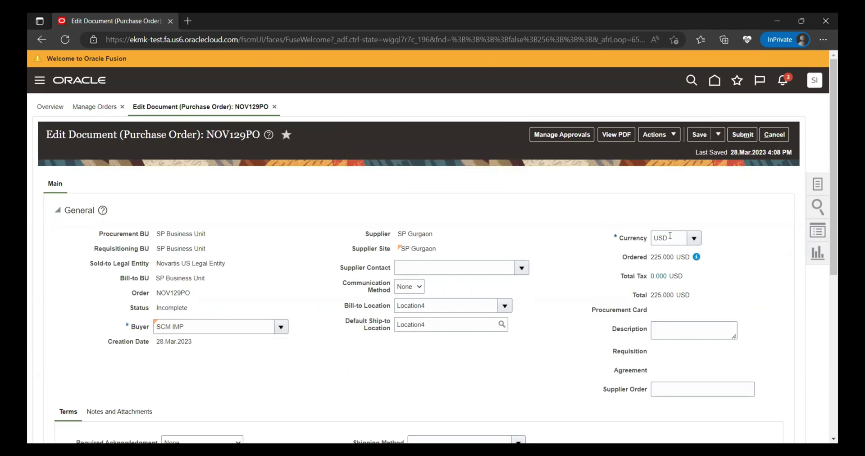
pyautogui.click(697, 258)
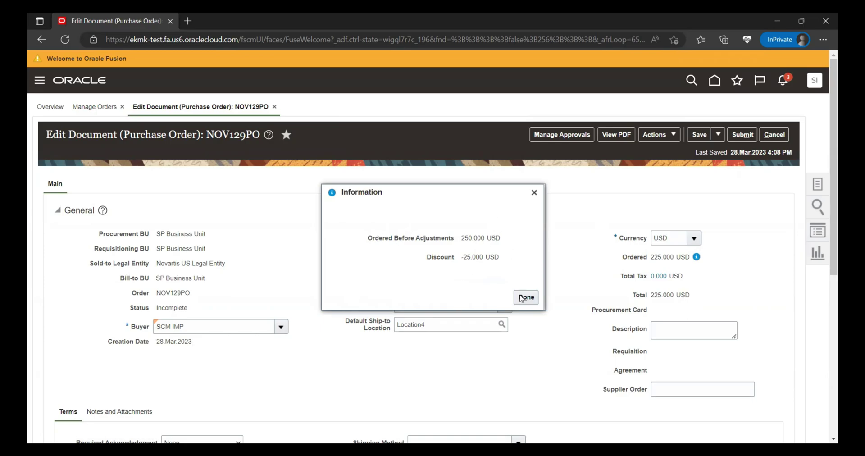
pyautogui.click(525, 298)
pyautogui.scroll(-3, 576, 235)
pyautogui.scroll(-5, 571, 252)
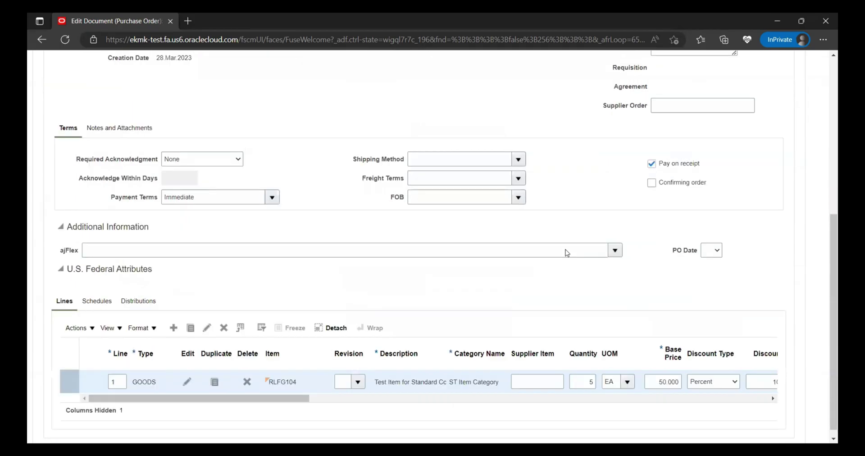
pyautogui.moveTo(289, 390); pyautogui.dragTo(382, 391)
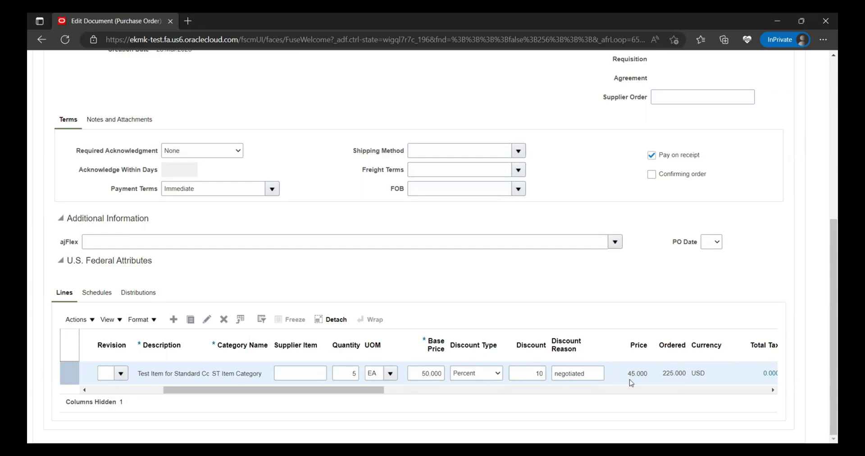
pyautogui.scroll(6, 631, 382)
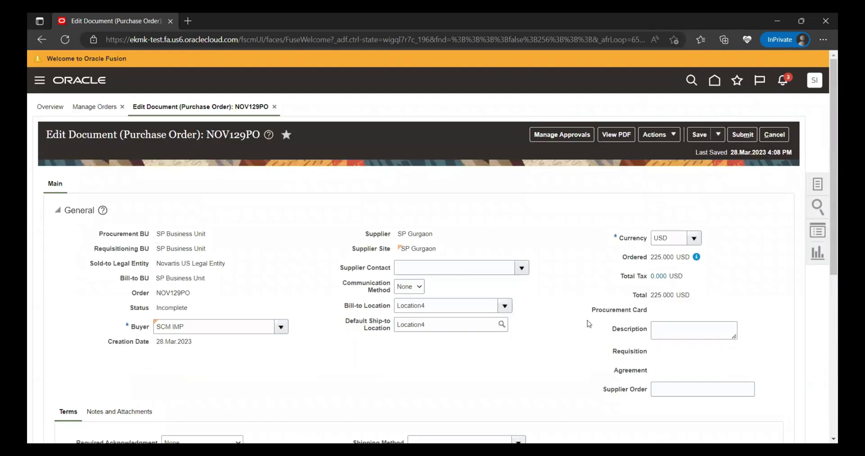